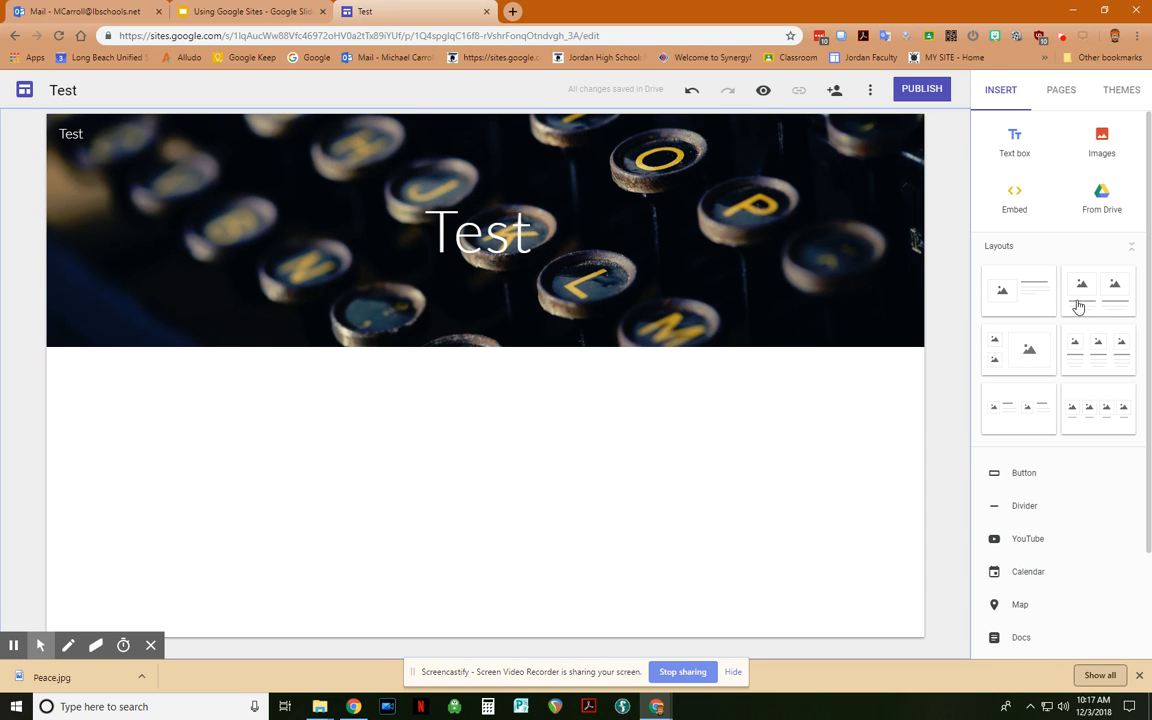
# Insert the layout with two images above captions and fill its first placeholder with a red-and-yellow apples picture from an image search for "apples"
pyautogui.click(1100, 289)
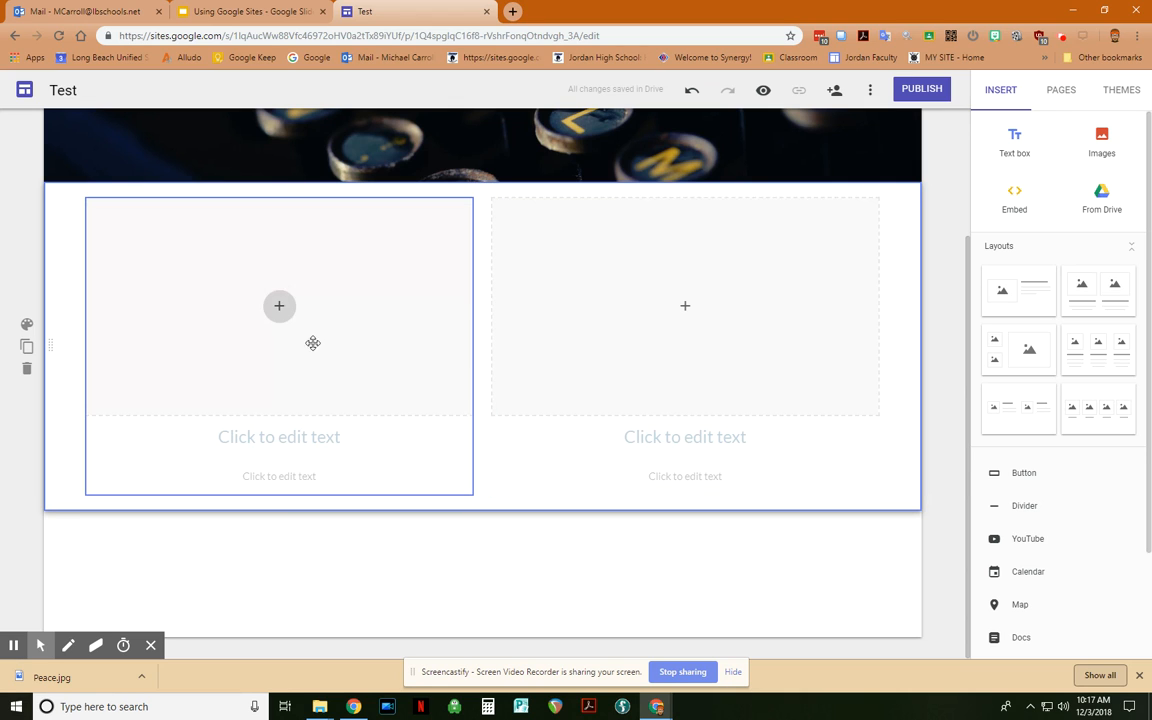
pyautogui.click(280, 307)
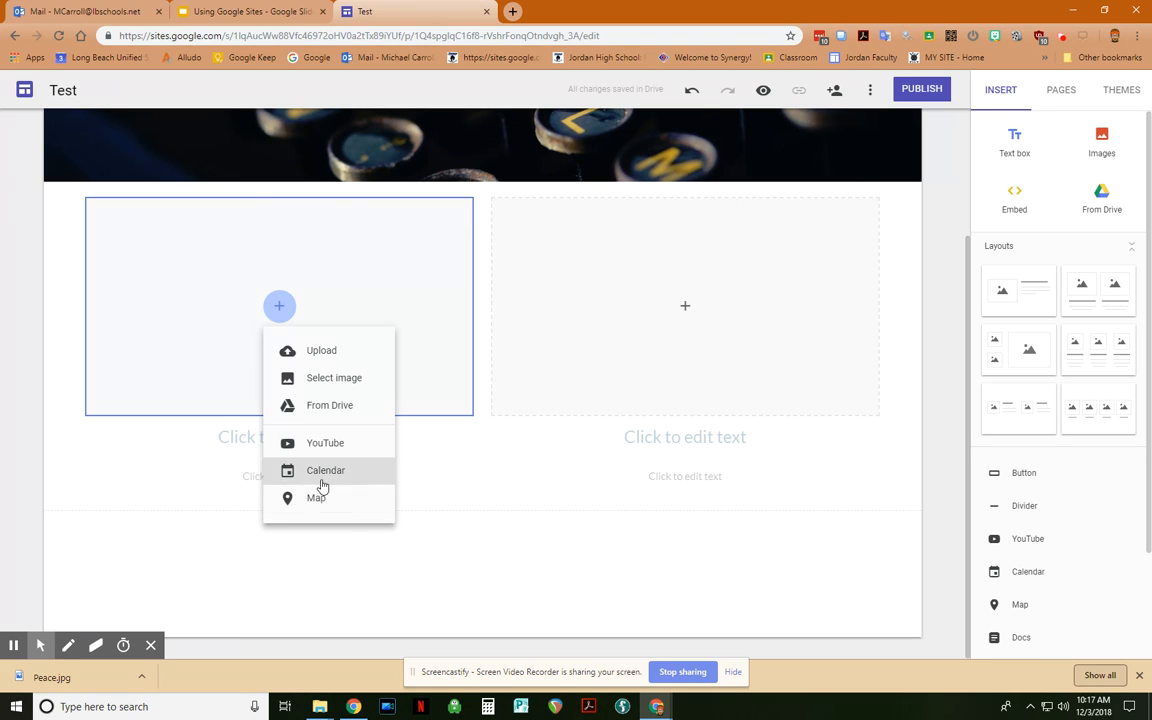
pyautogui.click(286, 381)
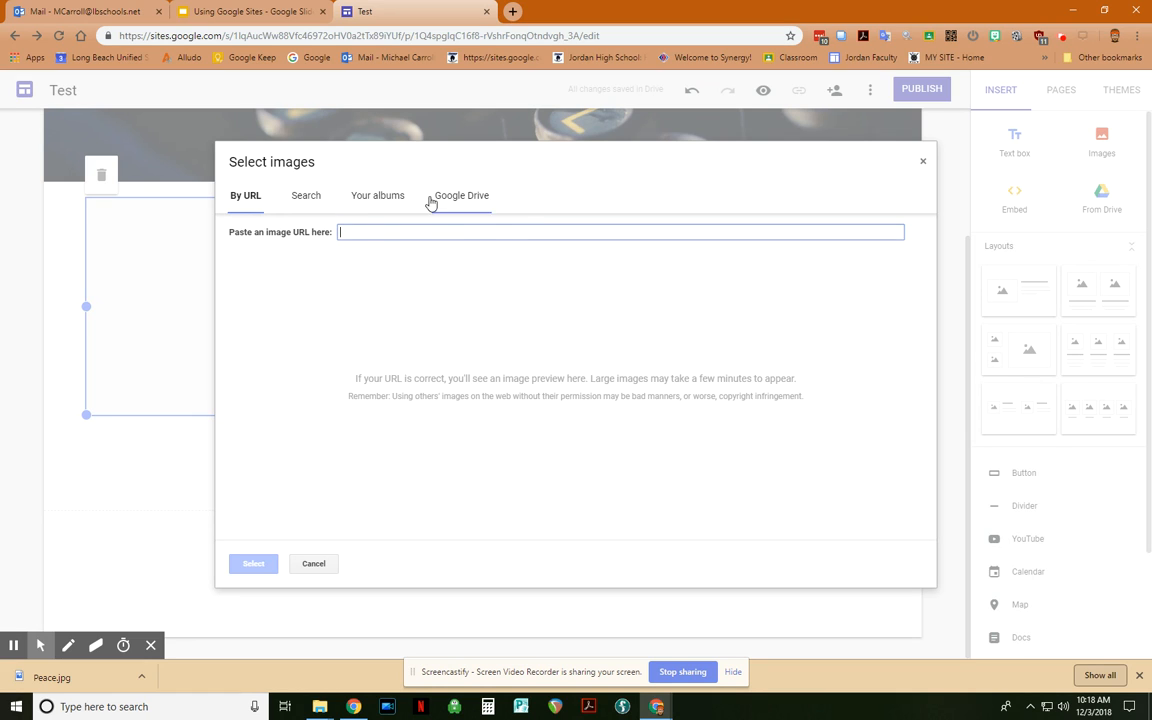
pyautogui.click(308, 199)
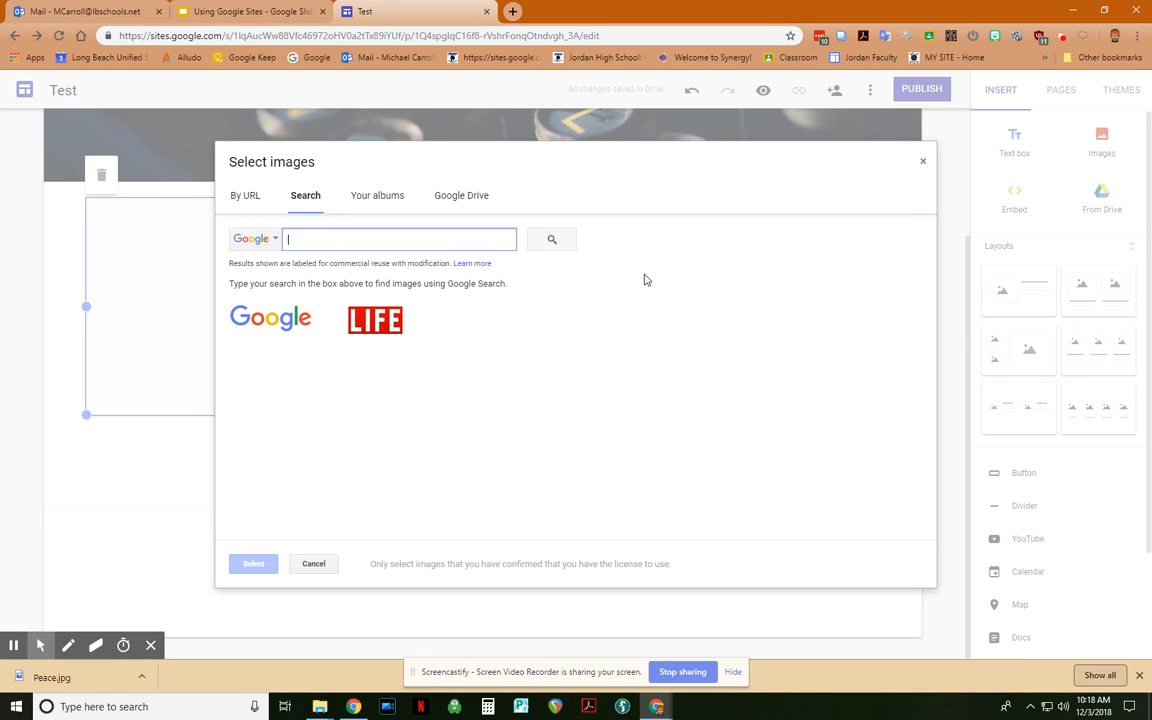
pyautogui.write('apple')
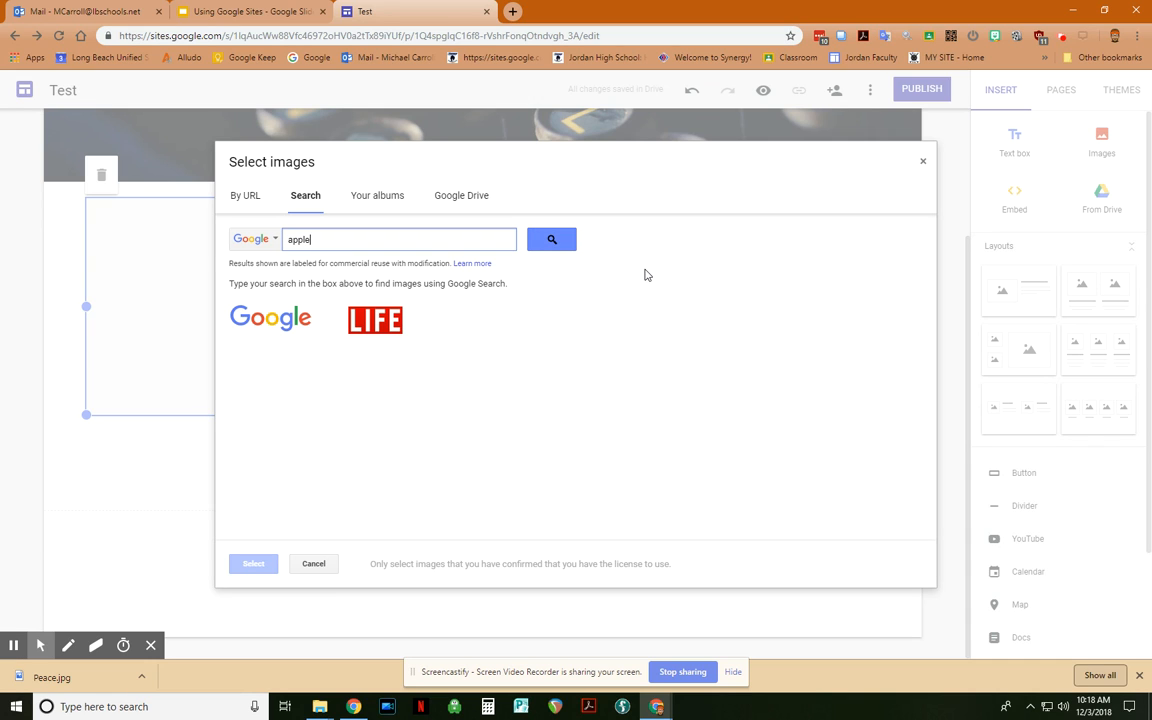
pyautogui.write('s')
pyautogui.press('Return')
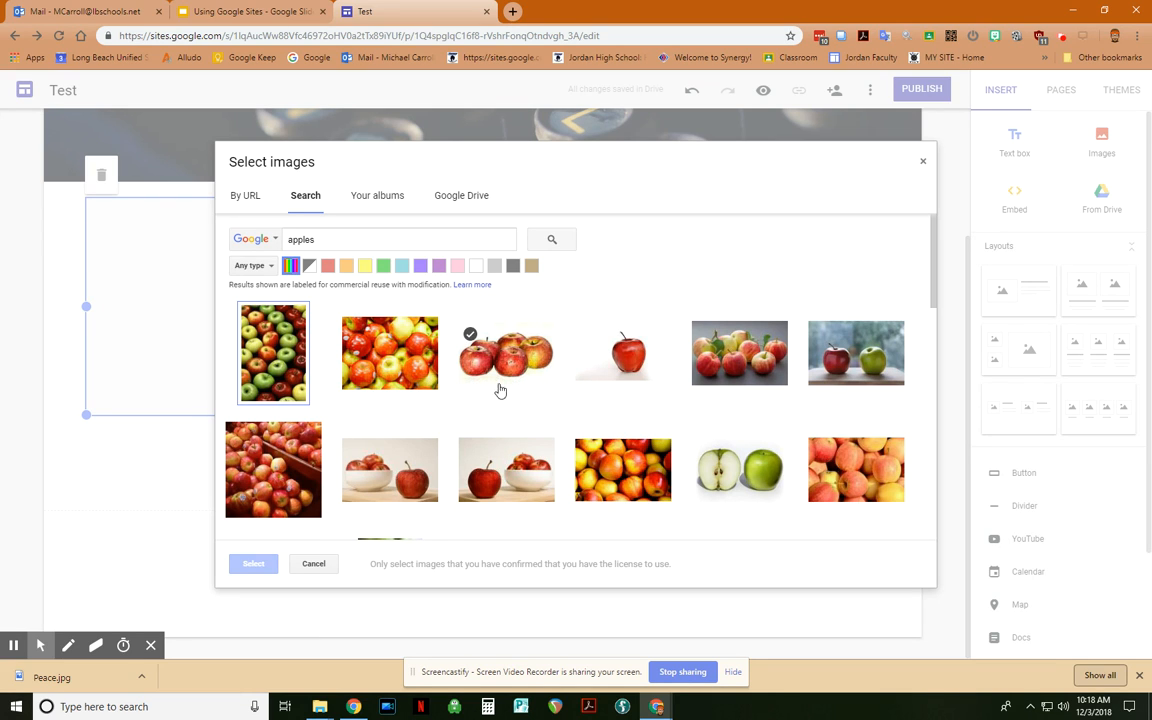
pyautogui.click(424, 362)
pyautogui.doubleClick(424, 362)
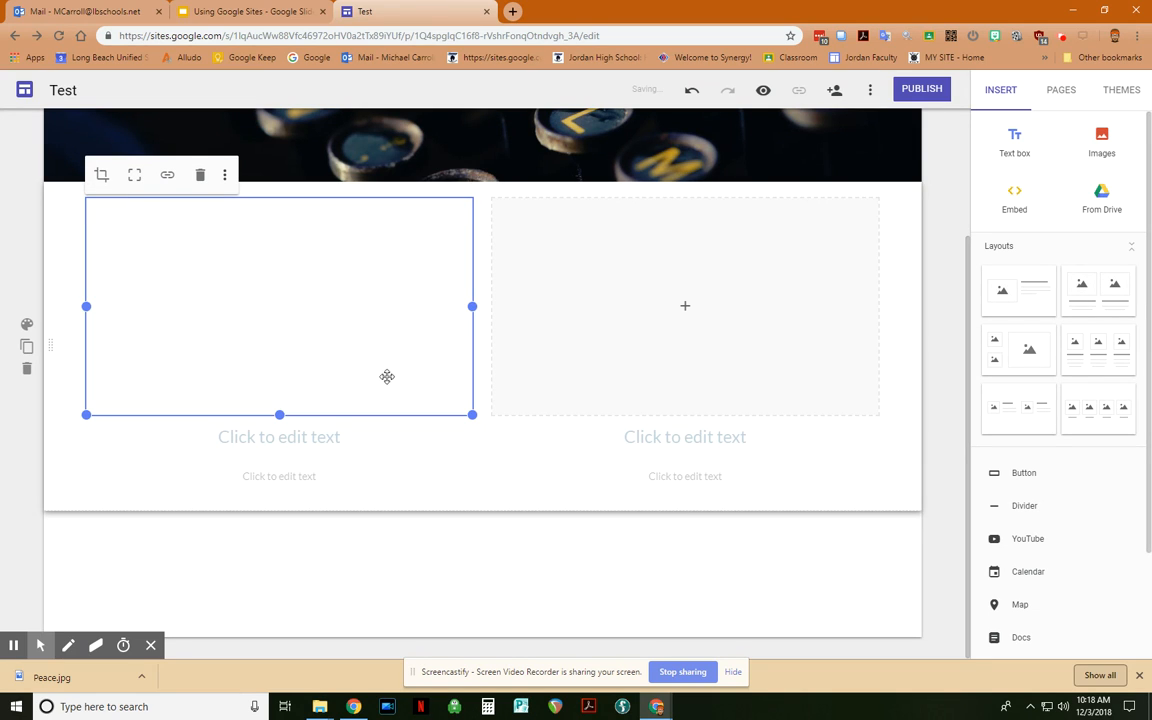
# Fill the second image placeholder with a green apples picture from an image search for "apples"
pyautogui.click(685, 309)
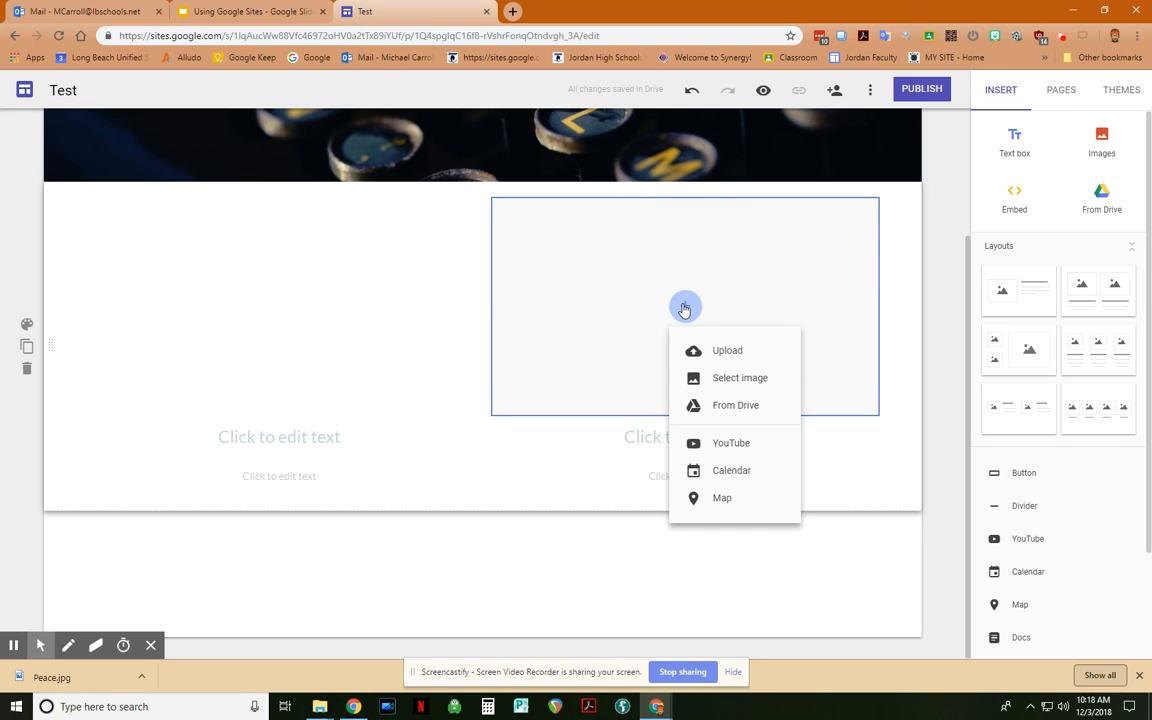
pyautogui.click(748, 380)
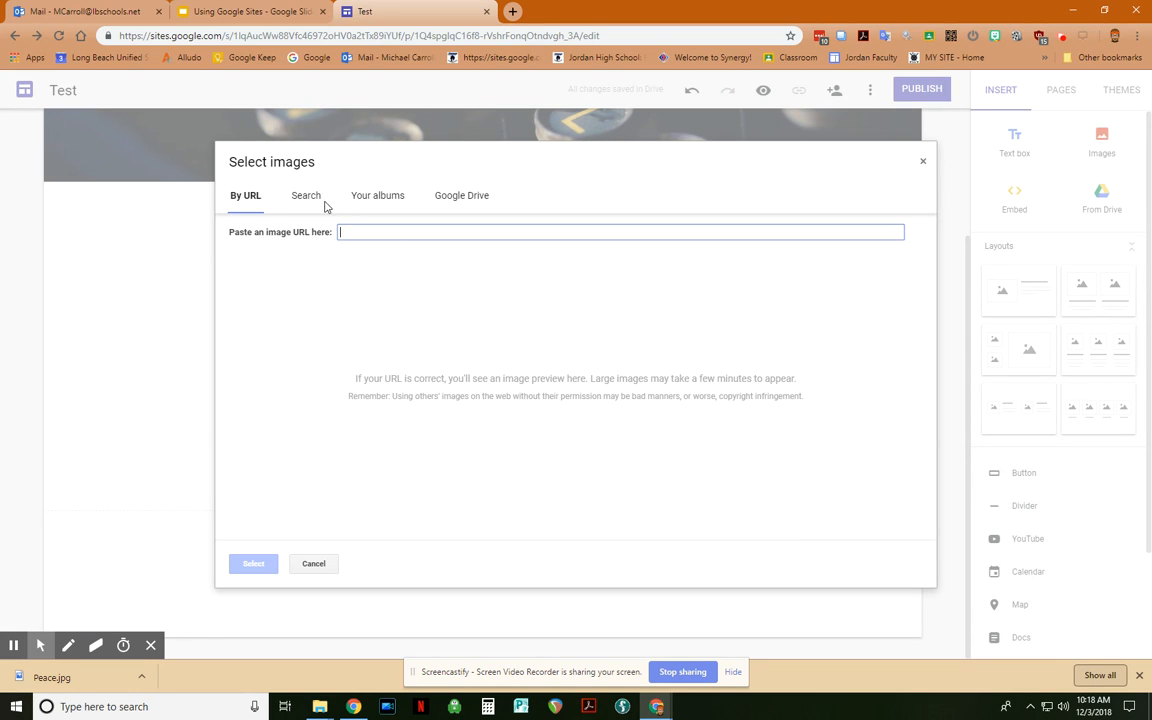
pyautogui.click(306, 196)
pyautogui.write('apples')
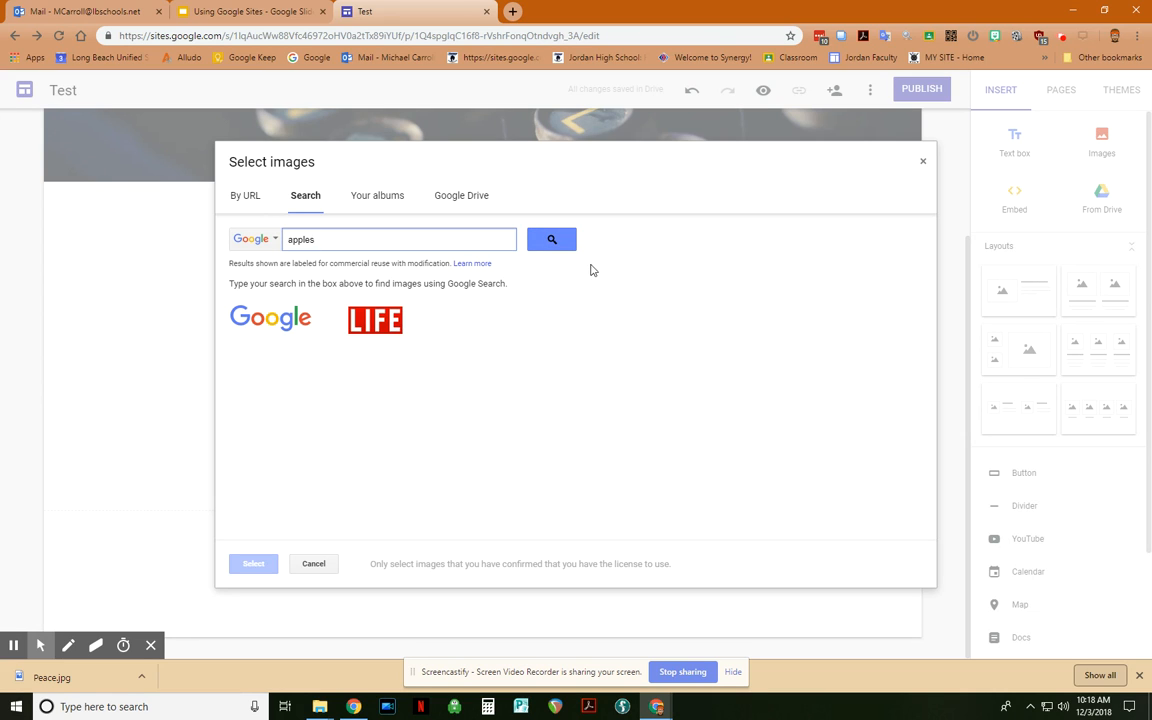
pyautogui.press('Return')
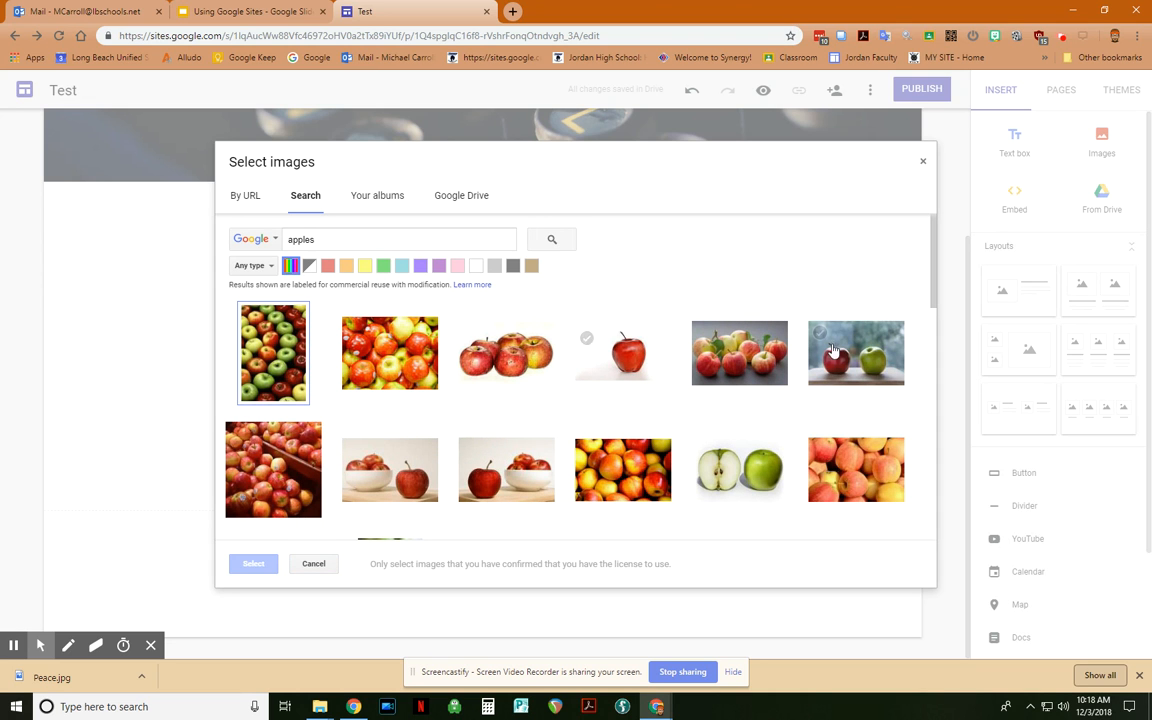
pyautogui.moveTo(933, 258); pyautogui.dragTo(931, 390)
pyautogui.doubleClick(848, 368)
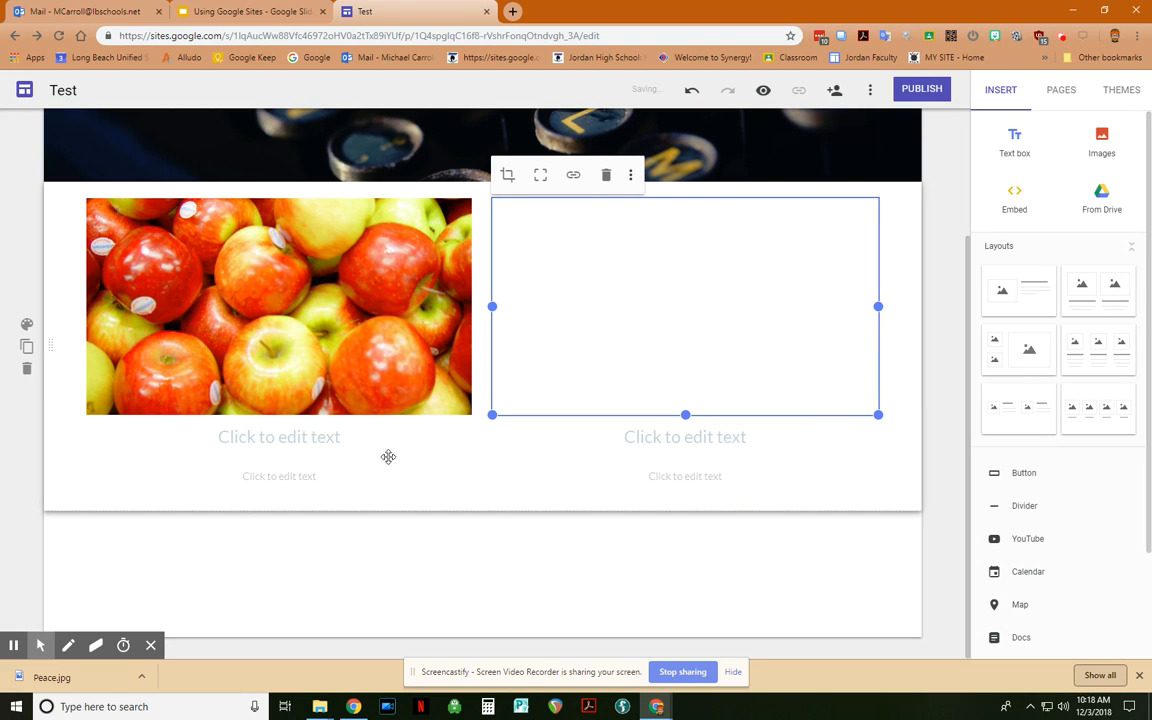
# Enter the heading "Apples are delicious" under the red apples picture
pyautogui.click(336, 438)
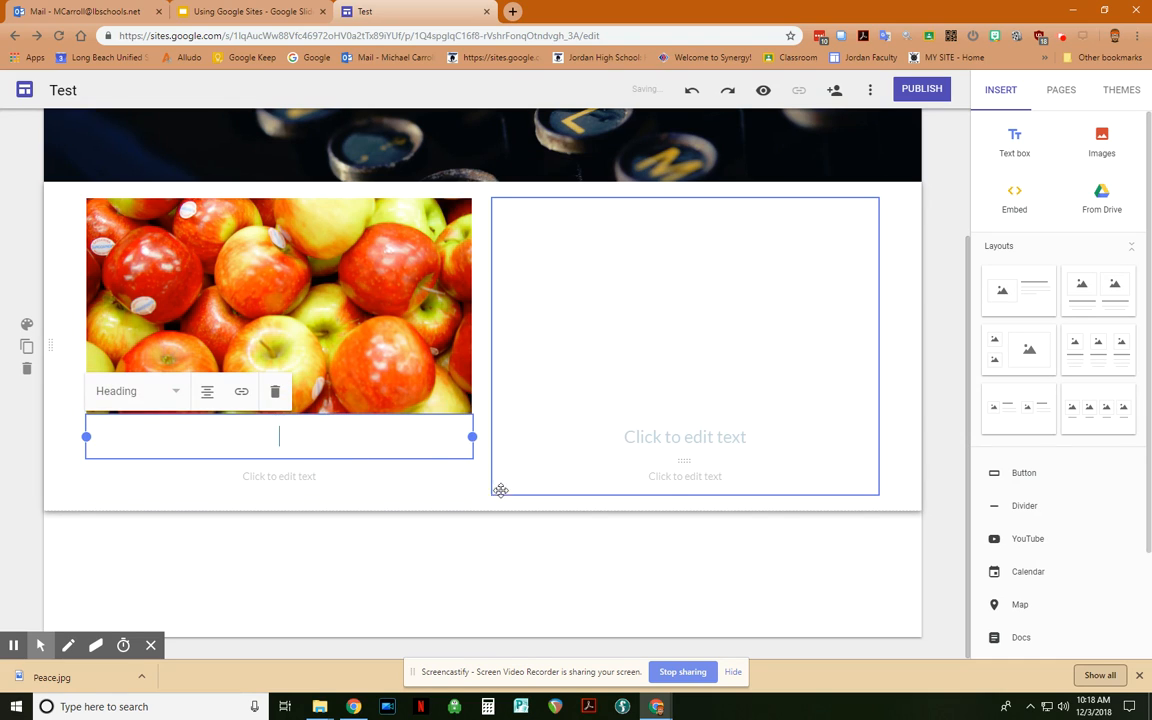
pyautogui.write('Apples are delicious')
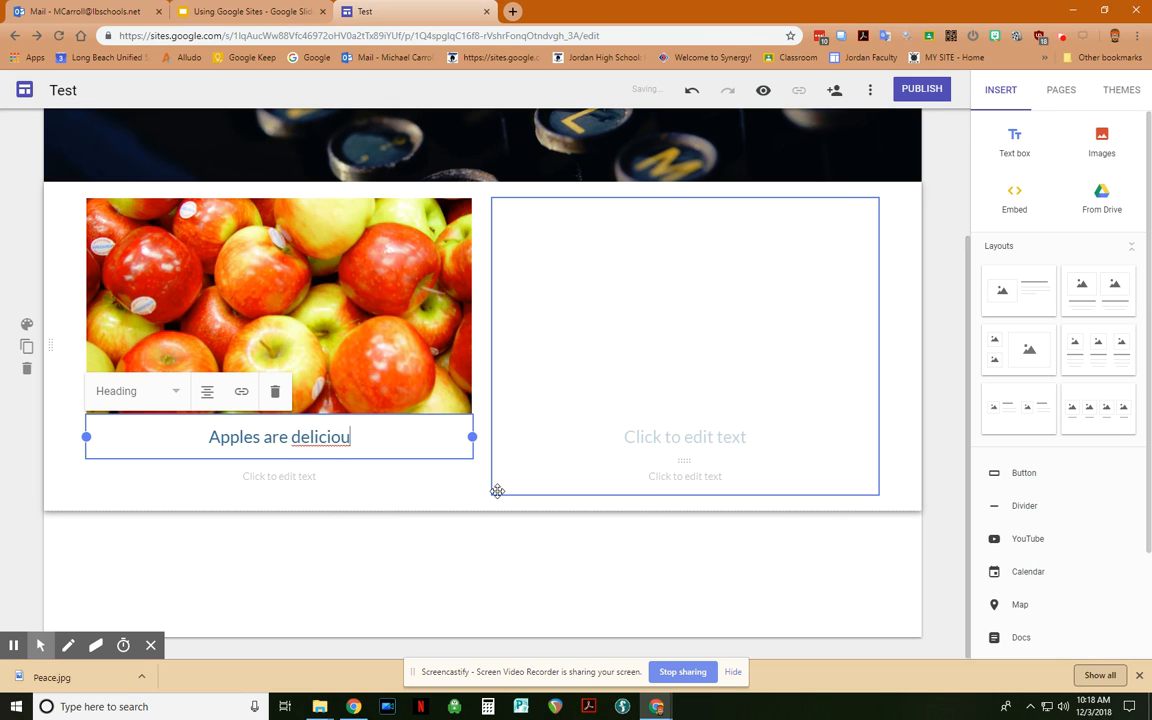
pyautogui.click(397, 485)
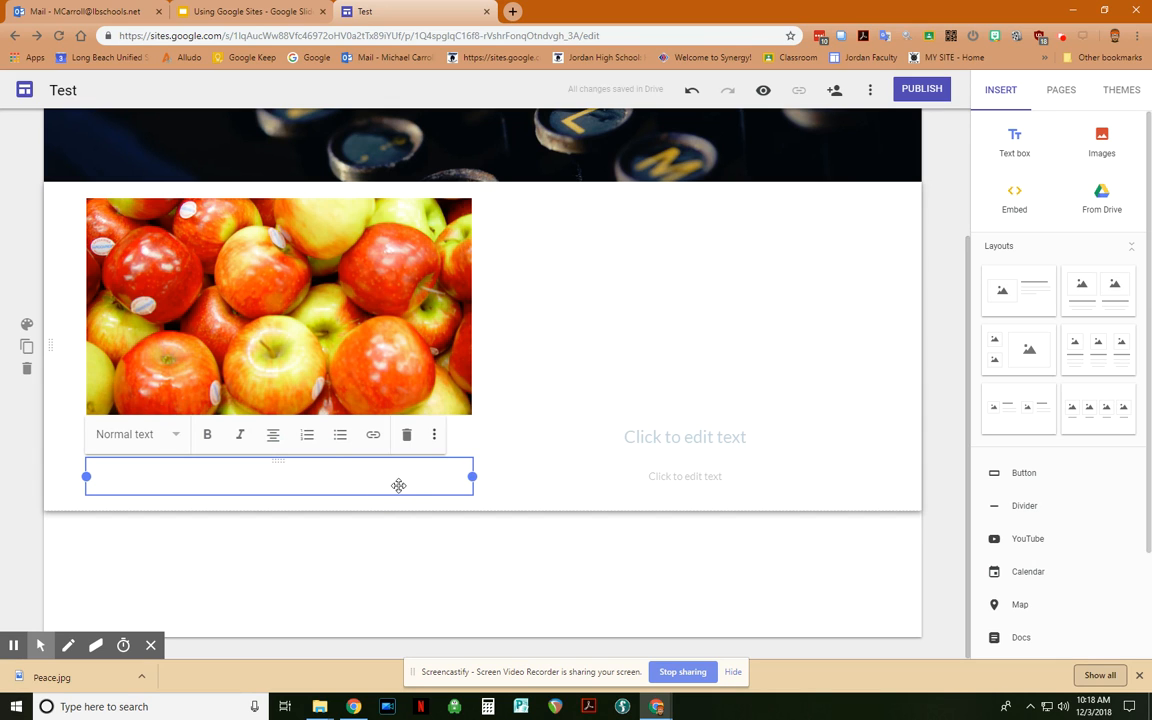
pyautogui.click(503, 543)
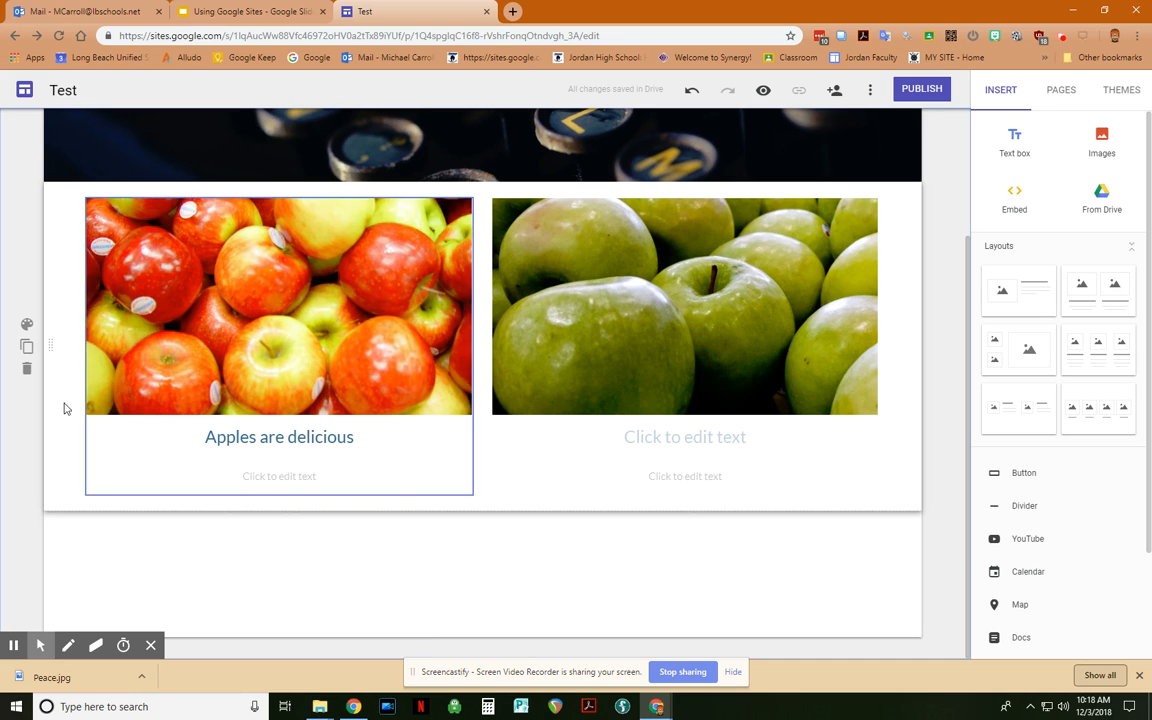
# Enter the heading "Green Apples are Tart" under the green apples picture
pyautogui.click(766, 438)
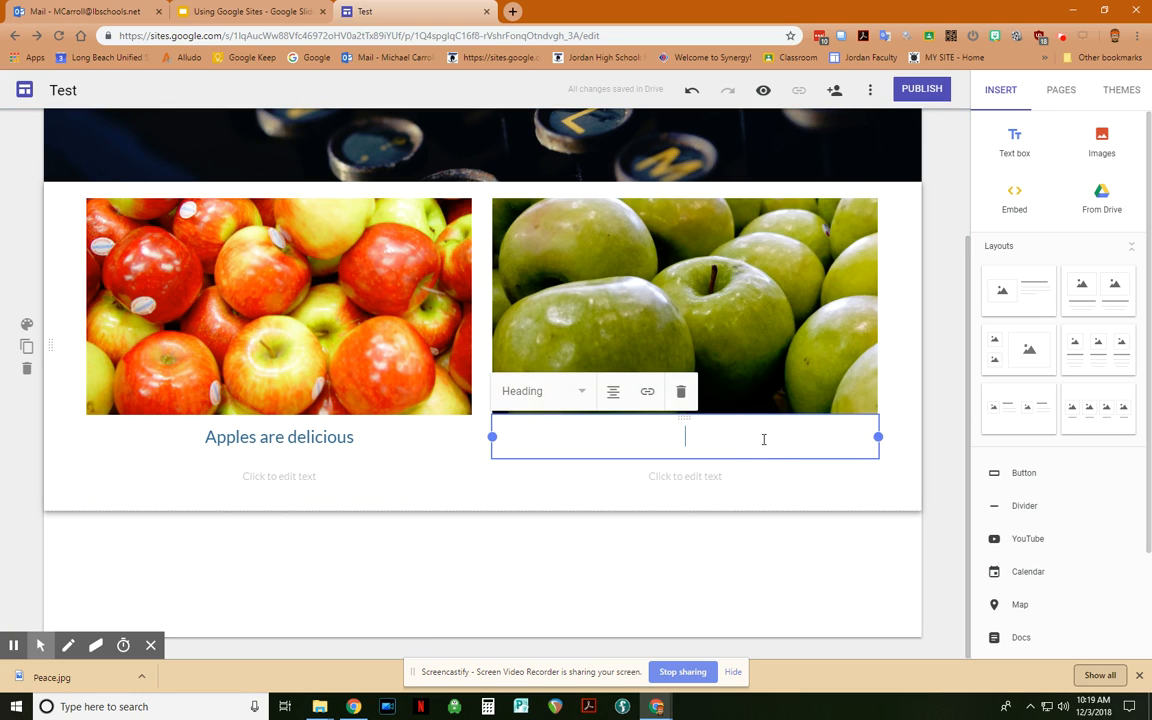
pyautogui.write('Green')
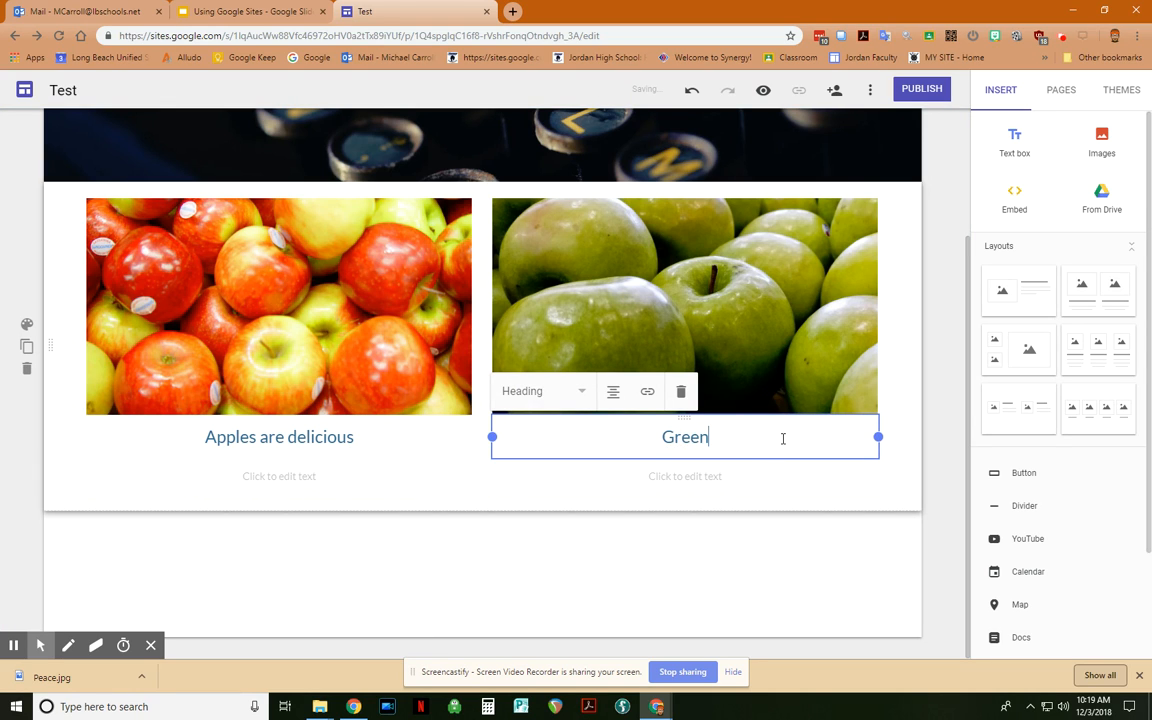
pyautogui.write(' Apples ar')
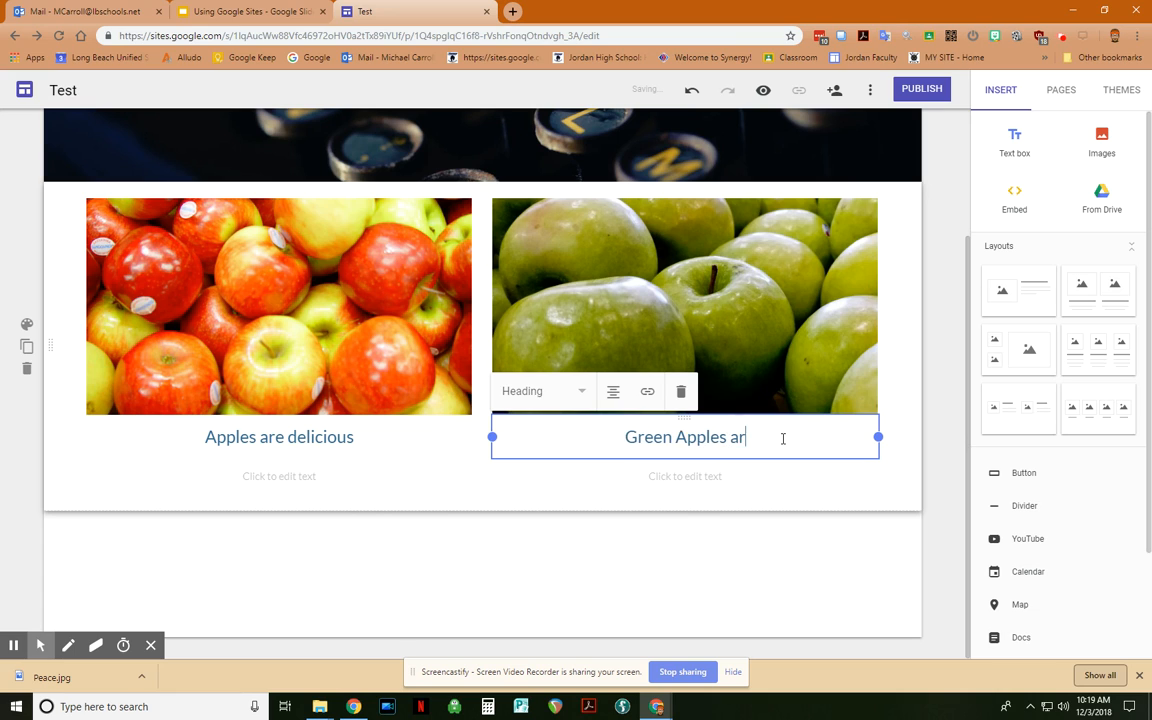
pyautogui.write('e Tart')
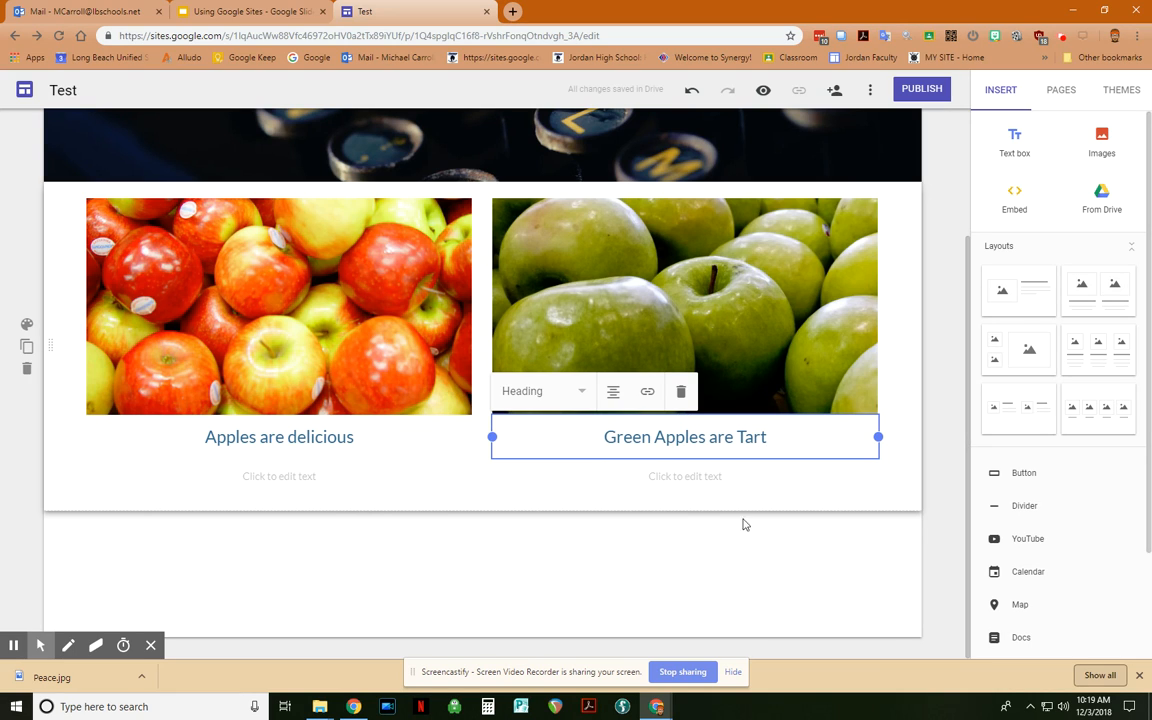
pyautogui.click(454, 500)
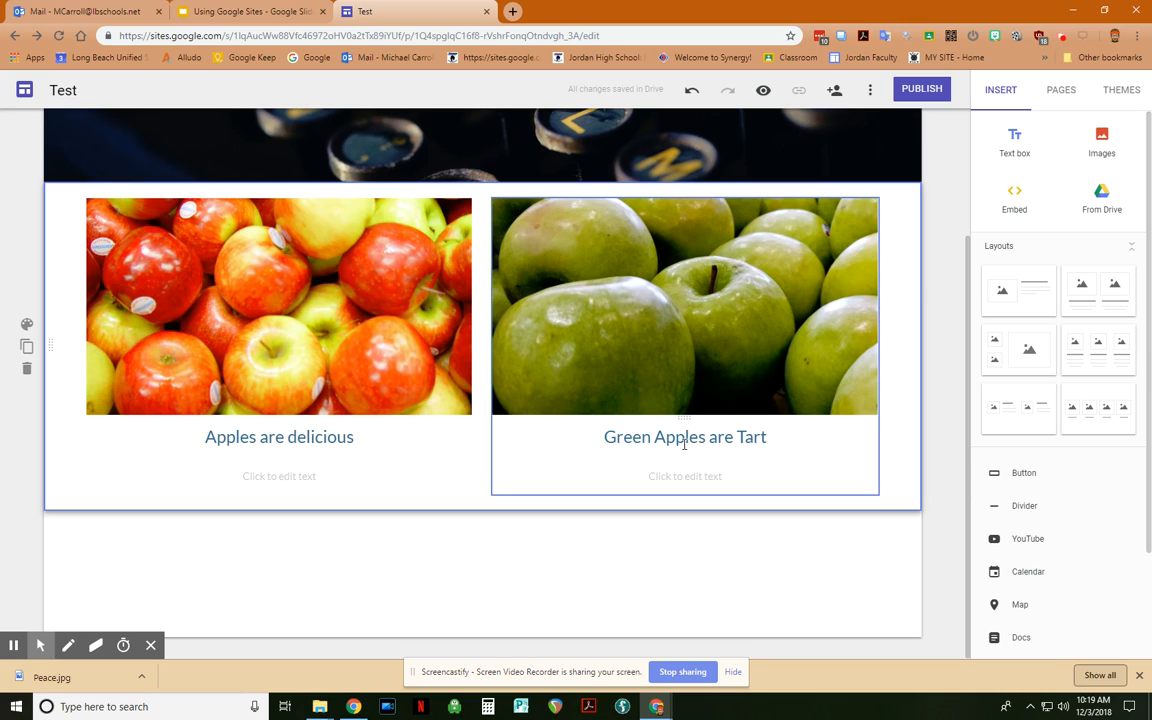
pyautogui.click(278, 474)
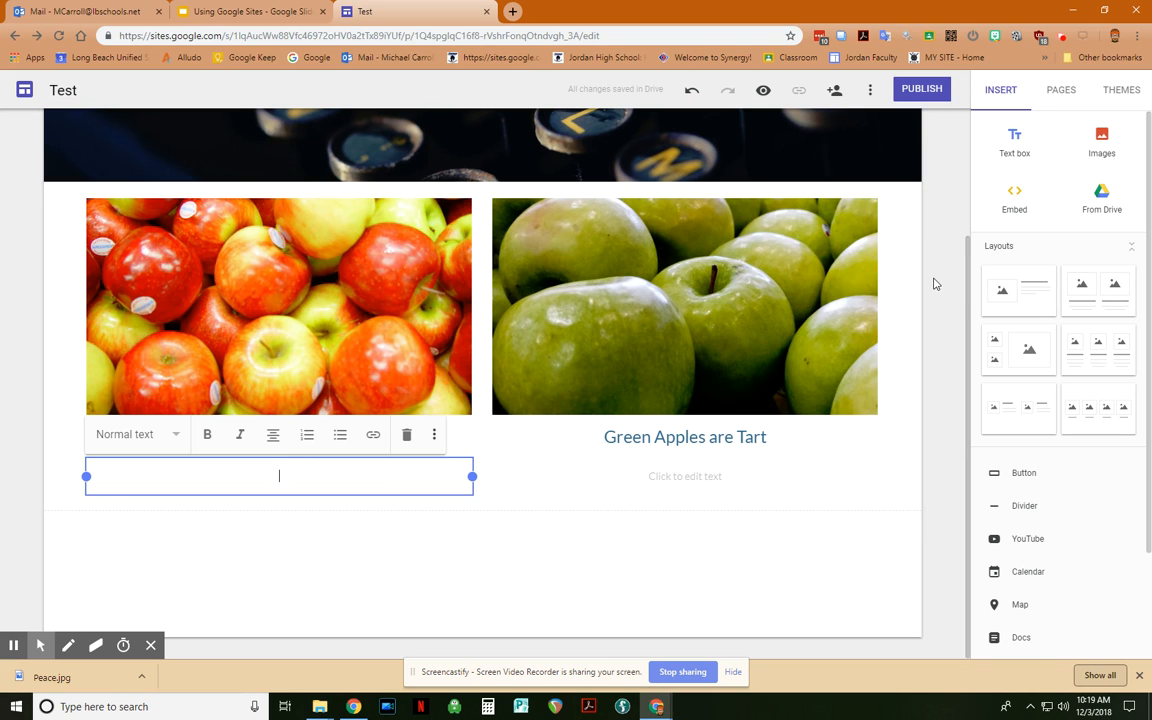
# Insert a divider below the section with the two apple pictures
pyautogui.moveTo(967, 311); pyautogui.dragTo(946, 146)
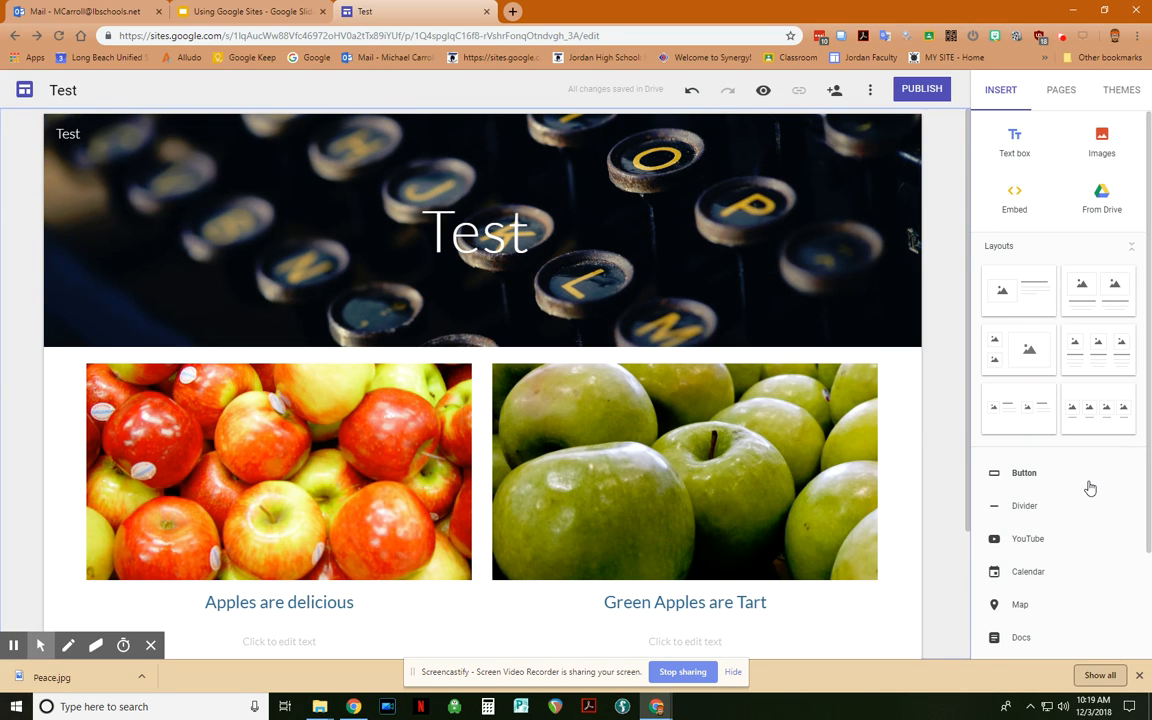
pyautogui.scroll(-3, 1090, 488)
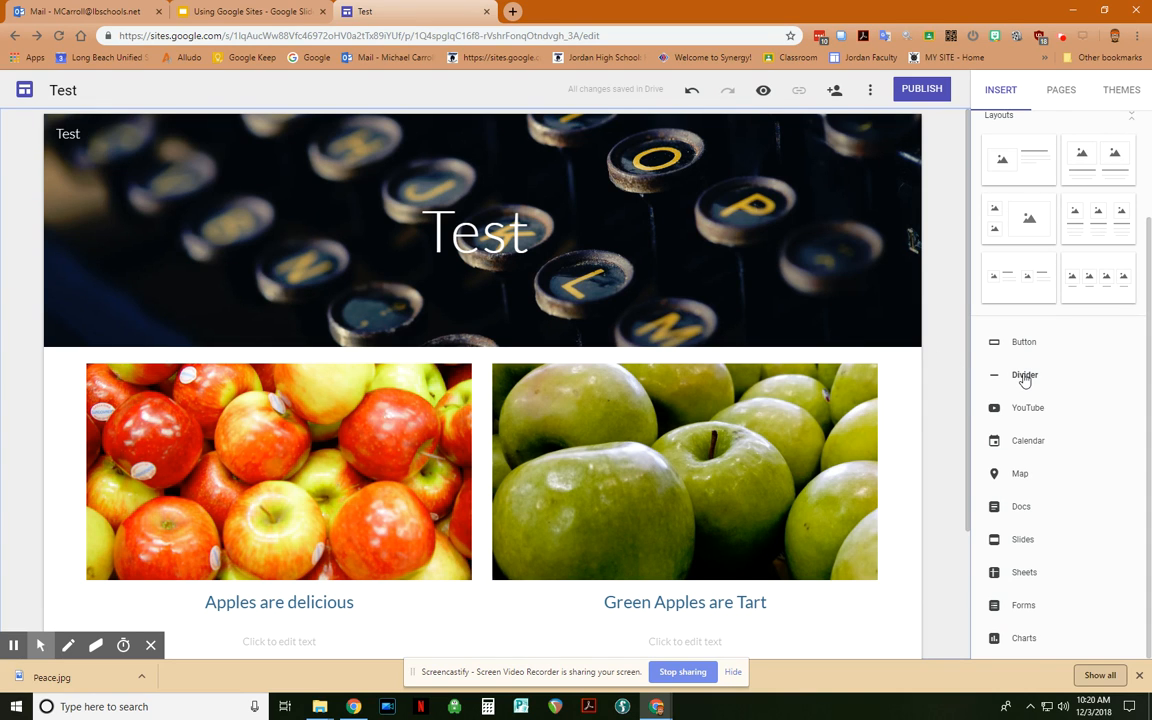
pyautogui.moveTo(965, 287); pyautogui.dragTo(961, 417)
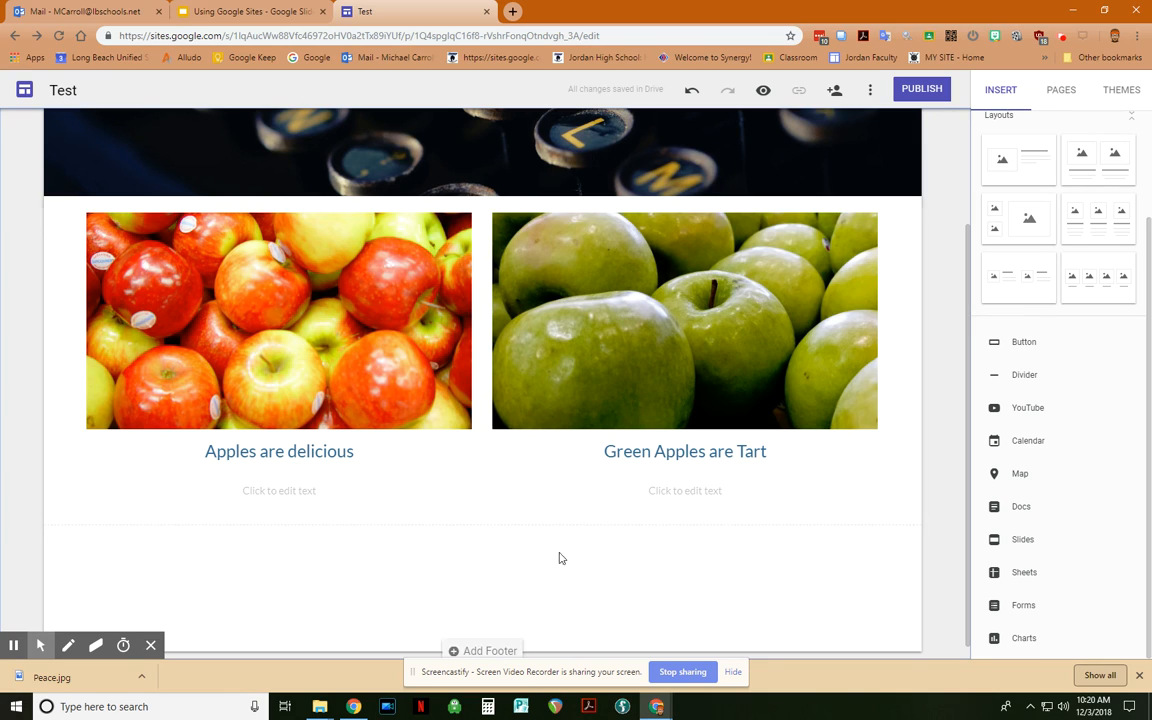
pyautogui.click(527, 537)
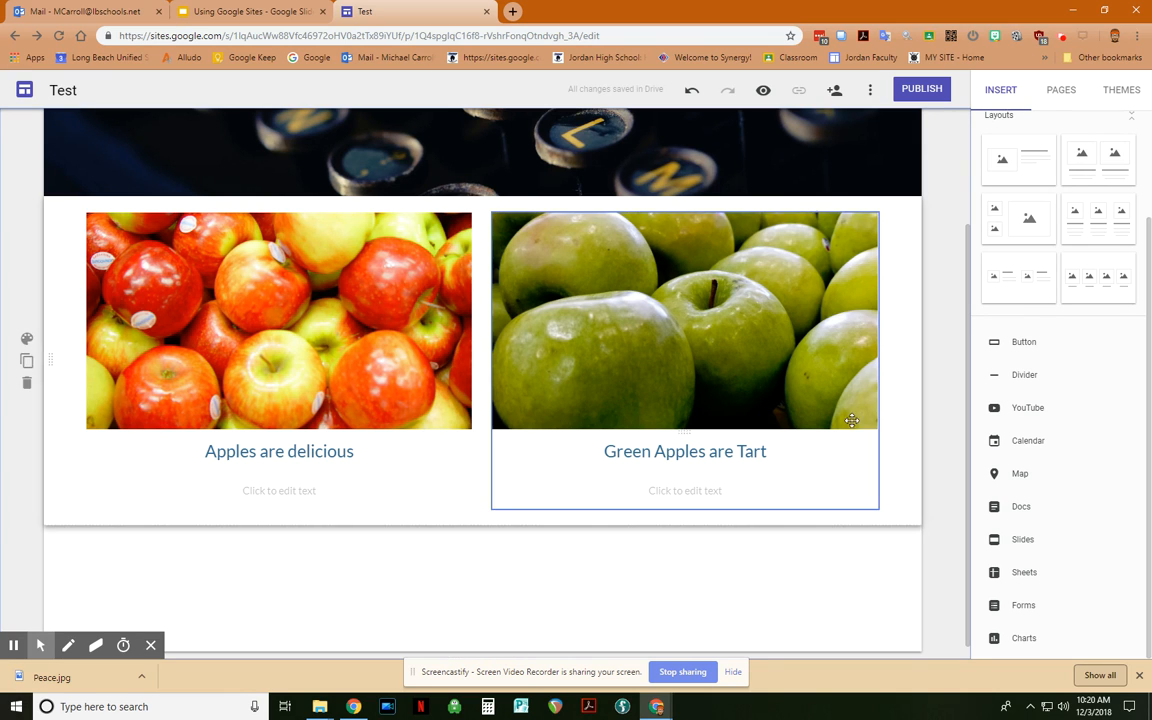
pyautogui.click(1003, 377)
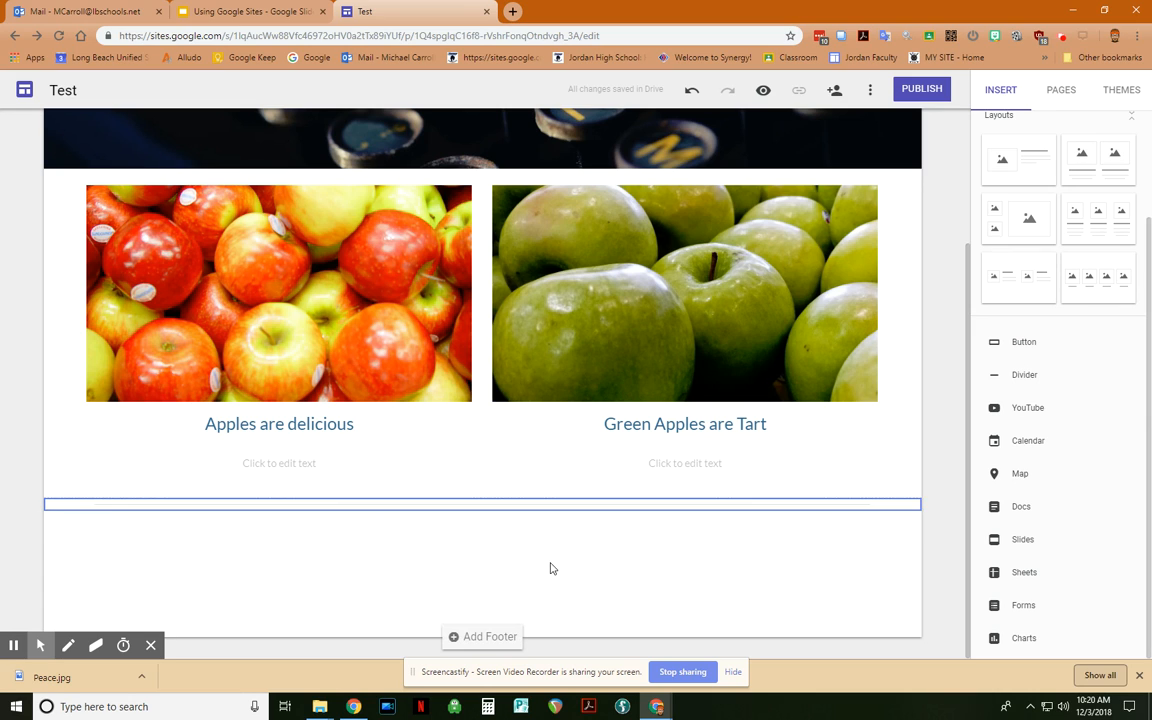
# Search YouTube for "apples", insert the video "APPLE | How Does it Grow?" below the divider and centre it on the page
pyautogui.scroll(3, 1140, 353)
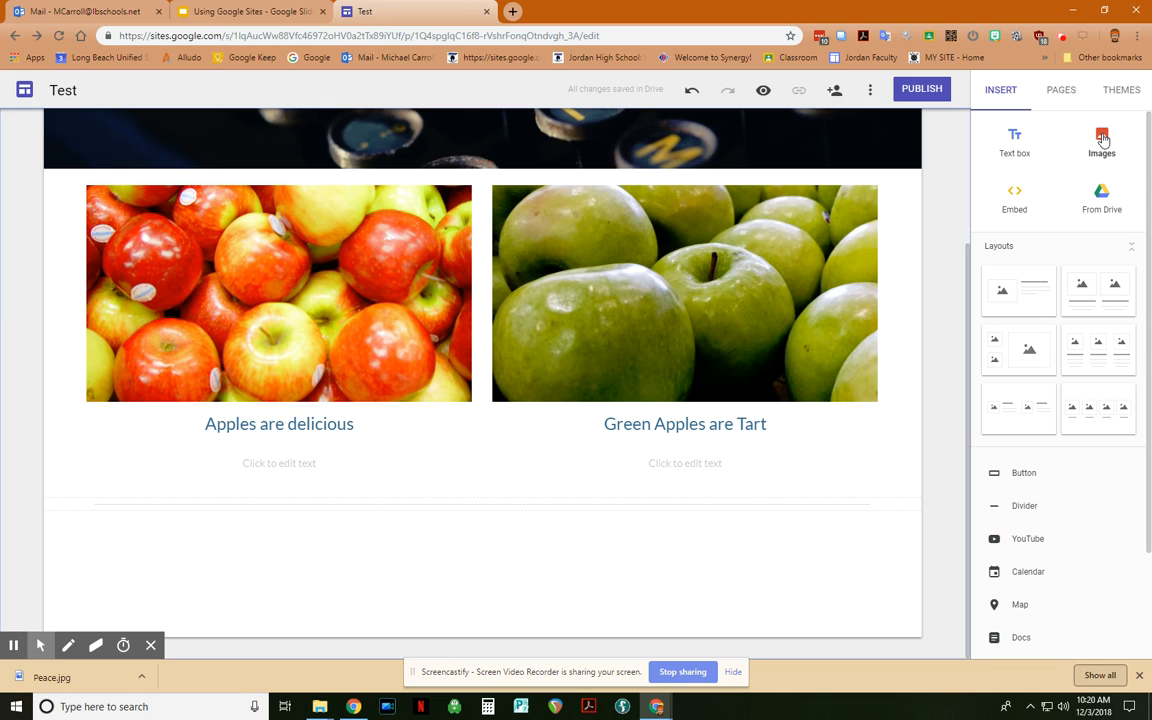
pyautogui.click(1030, 539)
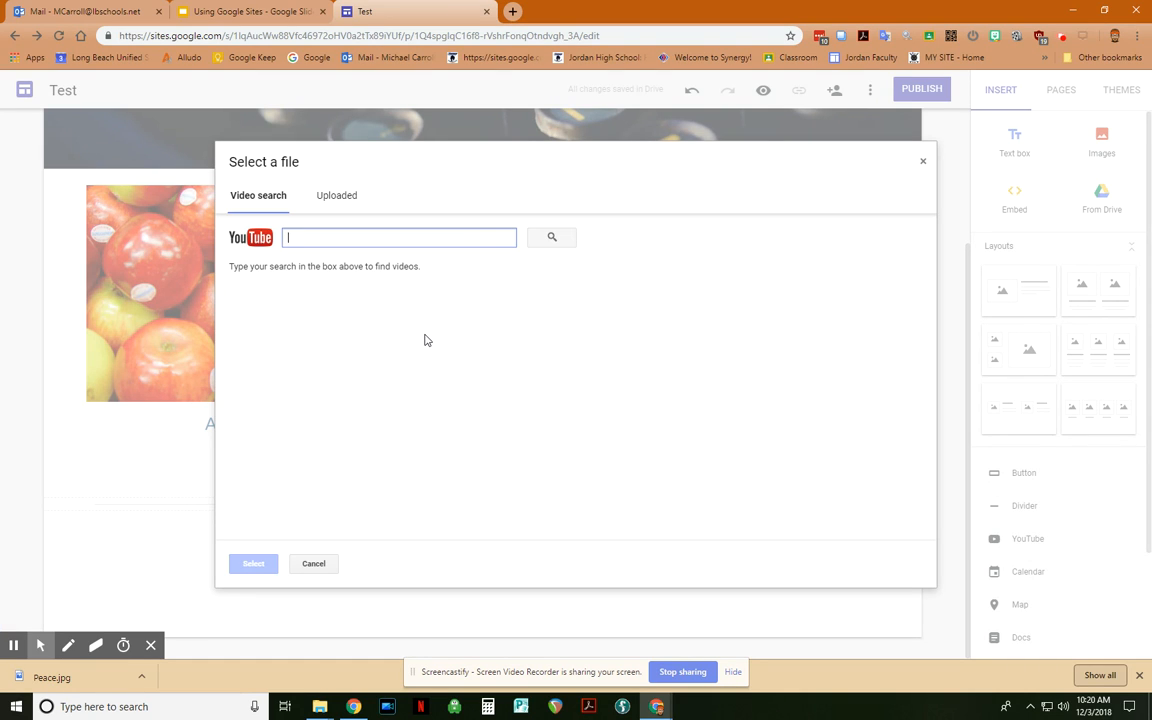
pyautogui.write('apples')
pyautogui.press('Return')
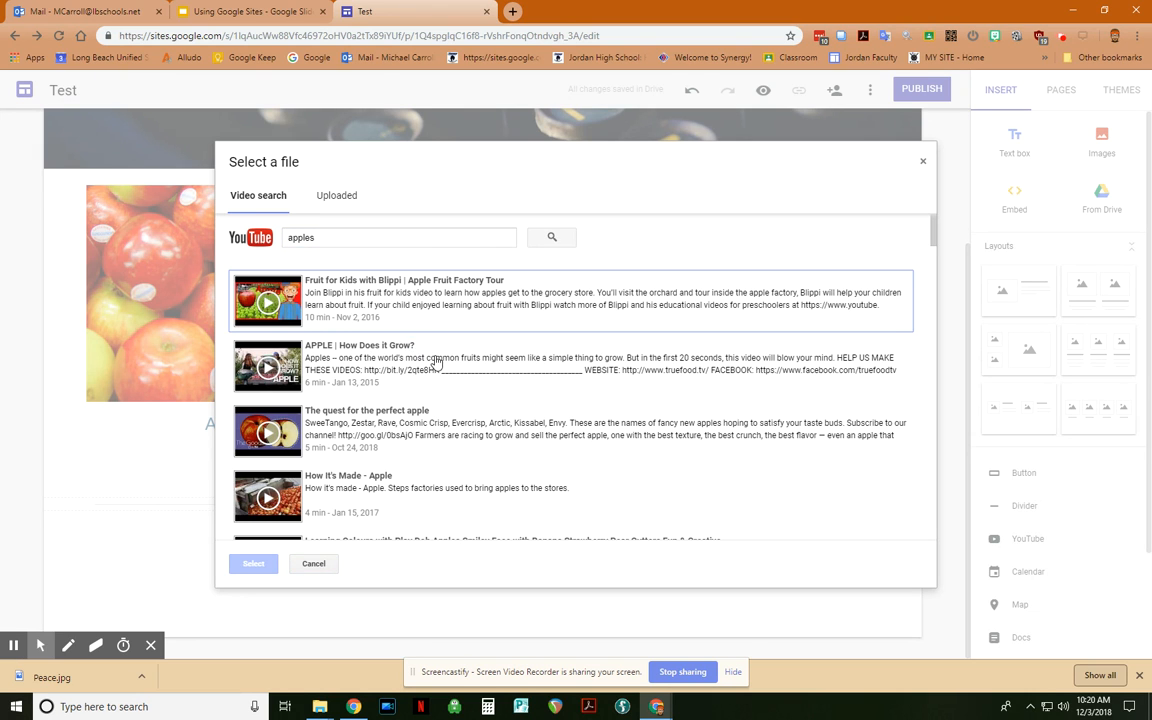
pyautogui.click(386, 345)
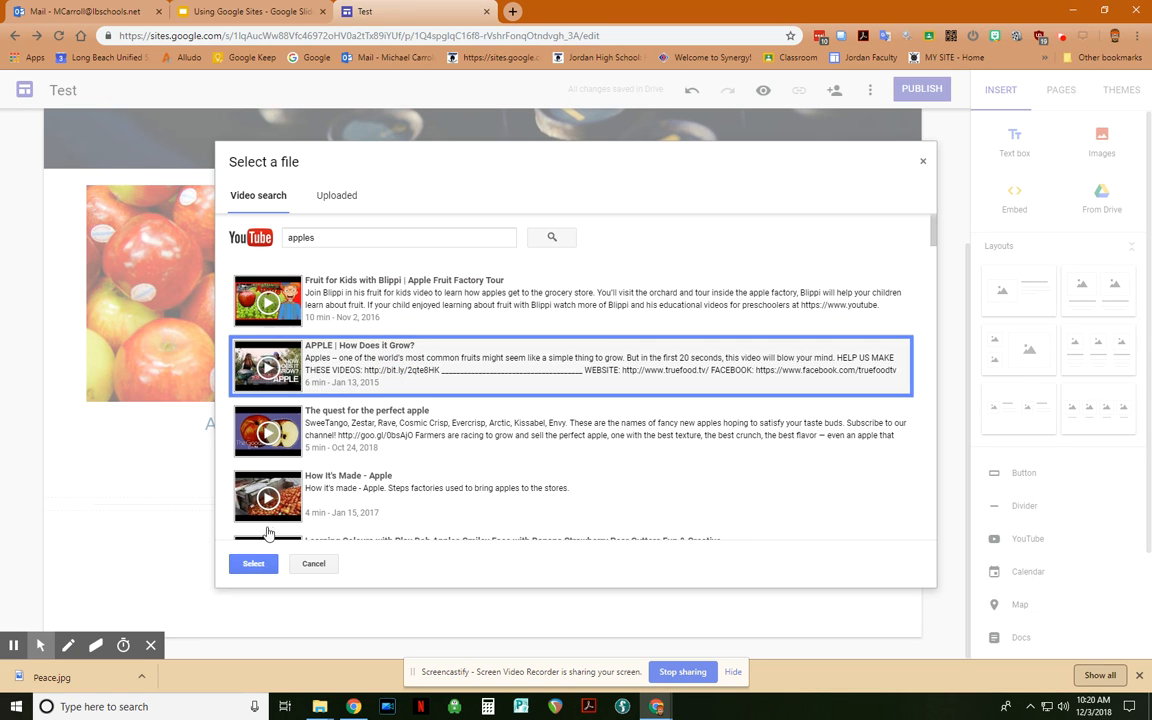
pyautogui.click(253, 563)
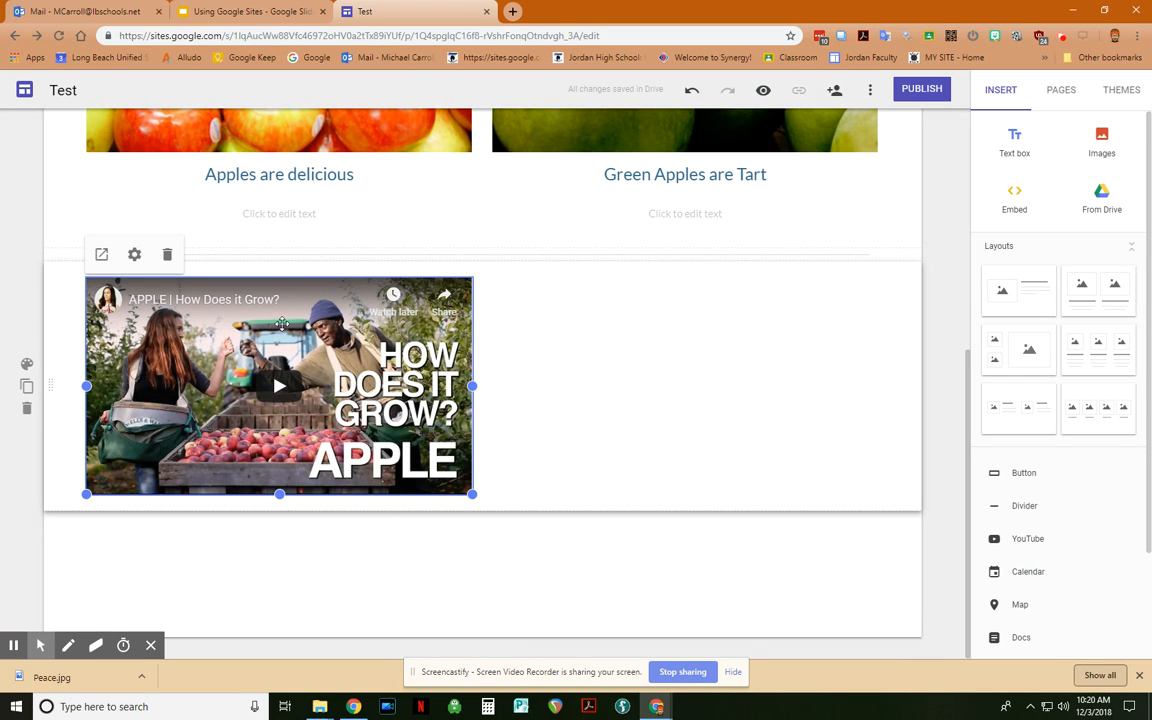
pyautogui.moveTo(270, 307); pyautogui.dragTo(532, 319)
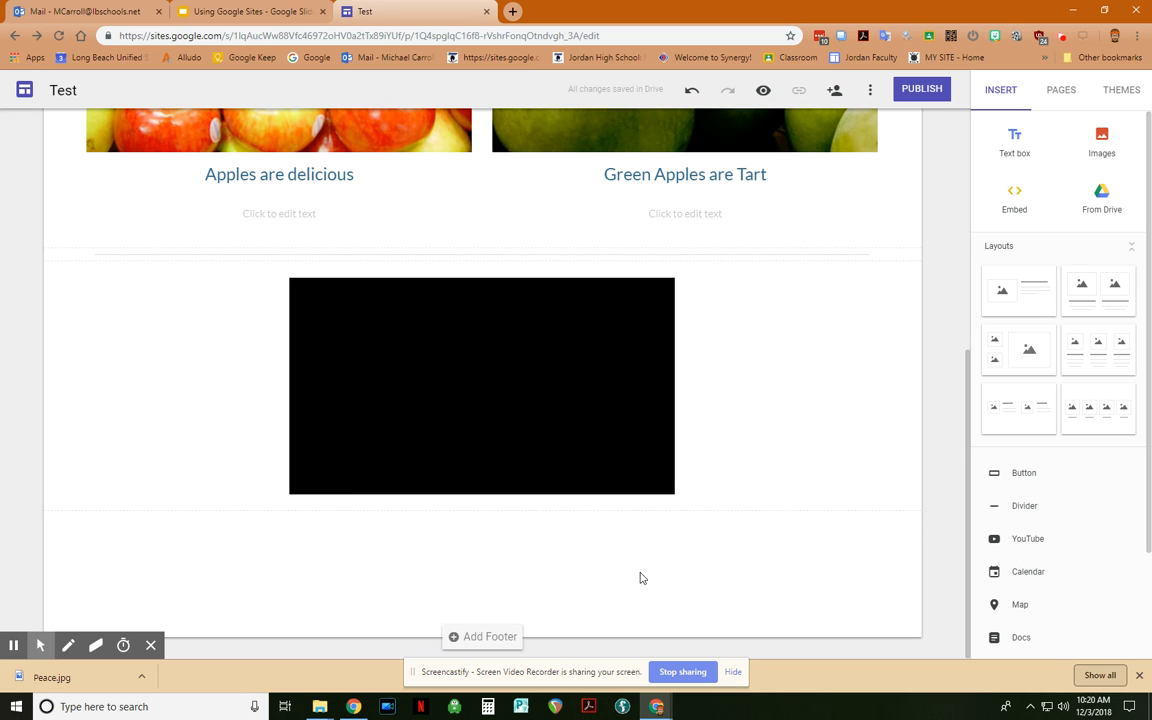
pyautogui.scroll(6, 645, 474)
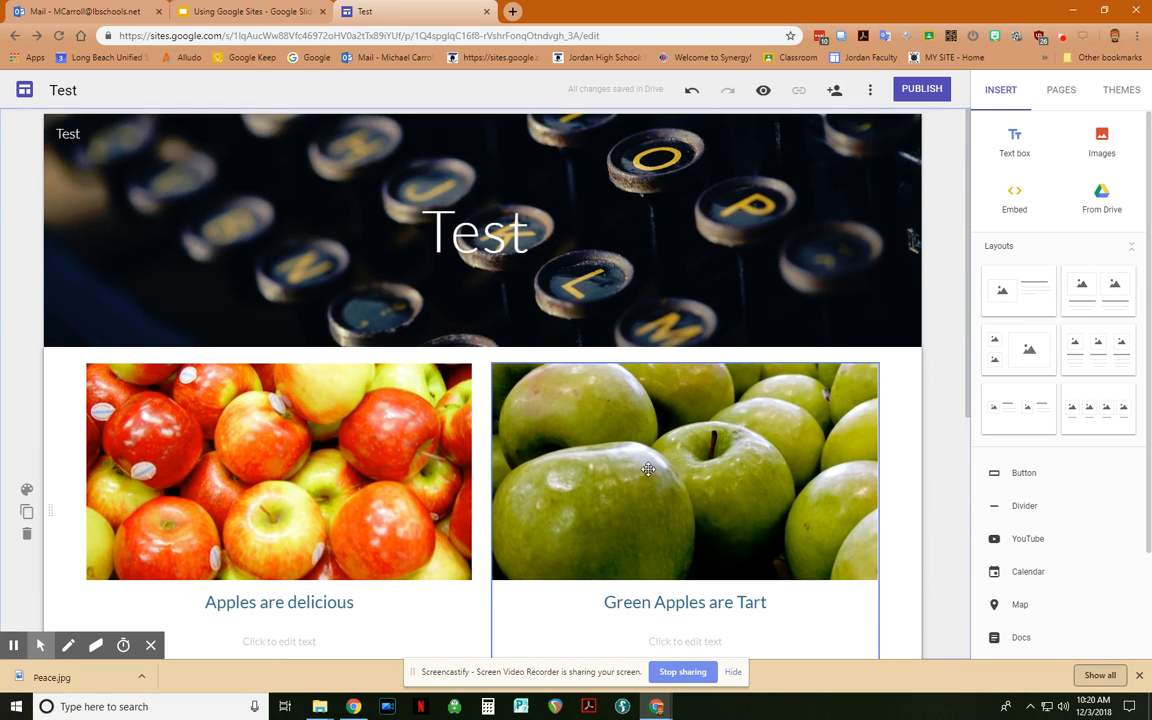
pyautogui.moveTo(713, 167)
pyautogui.scroll(-2, 558, 486)
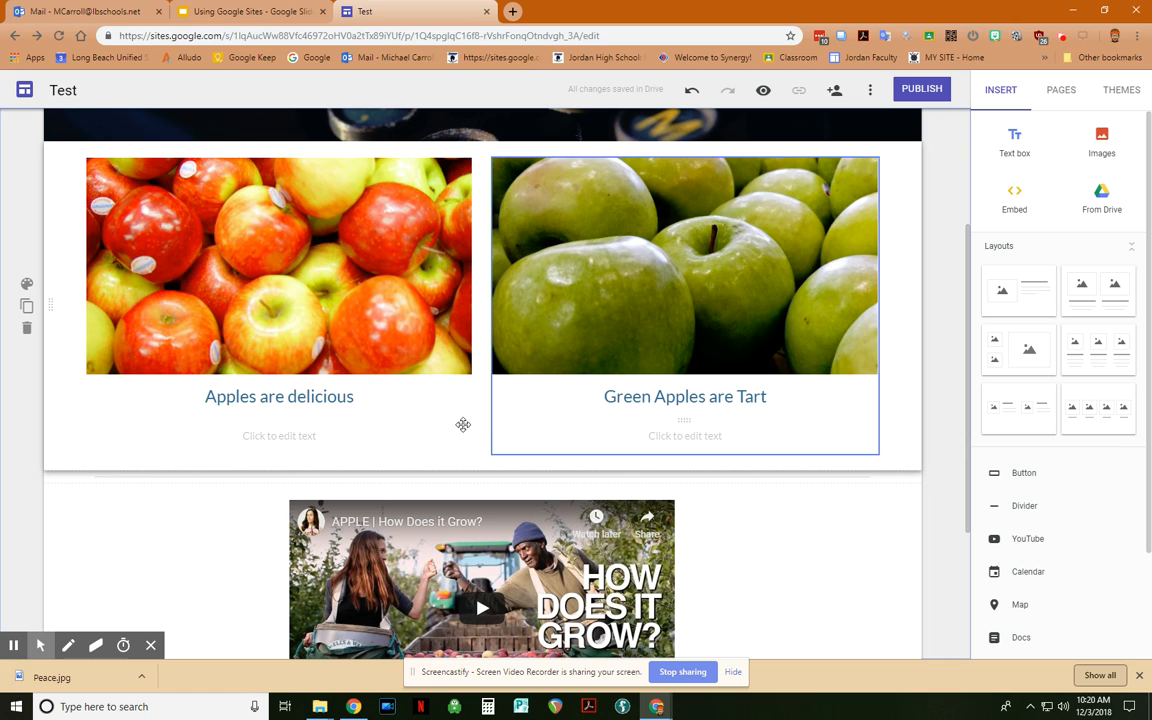
pyautogui.scroll(-2, 774, 540)
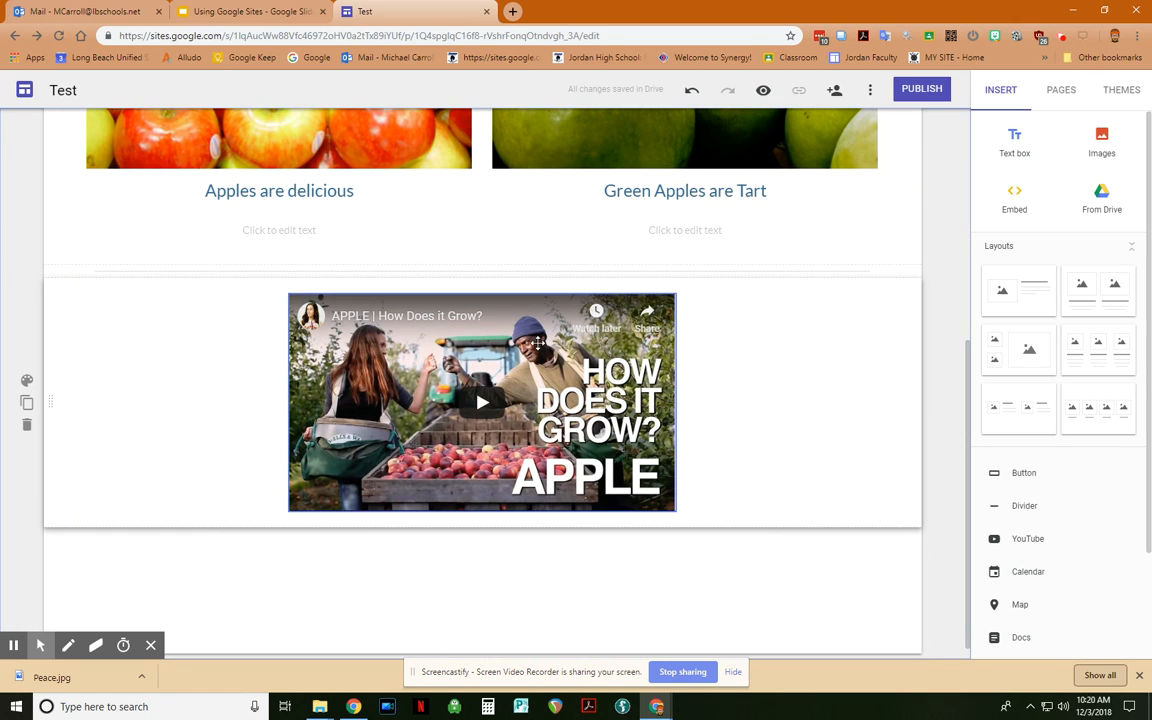
pyautogui.scroll(4, 795, 440)
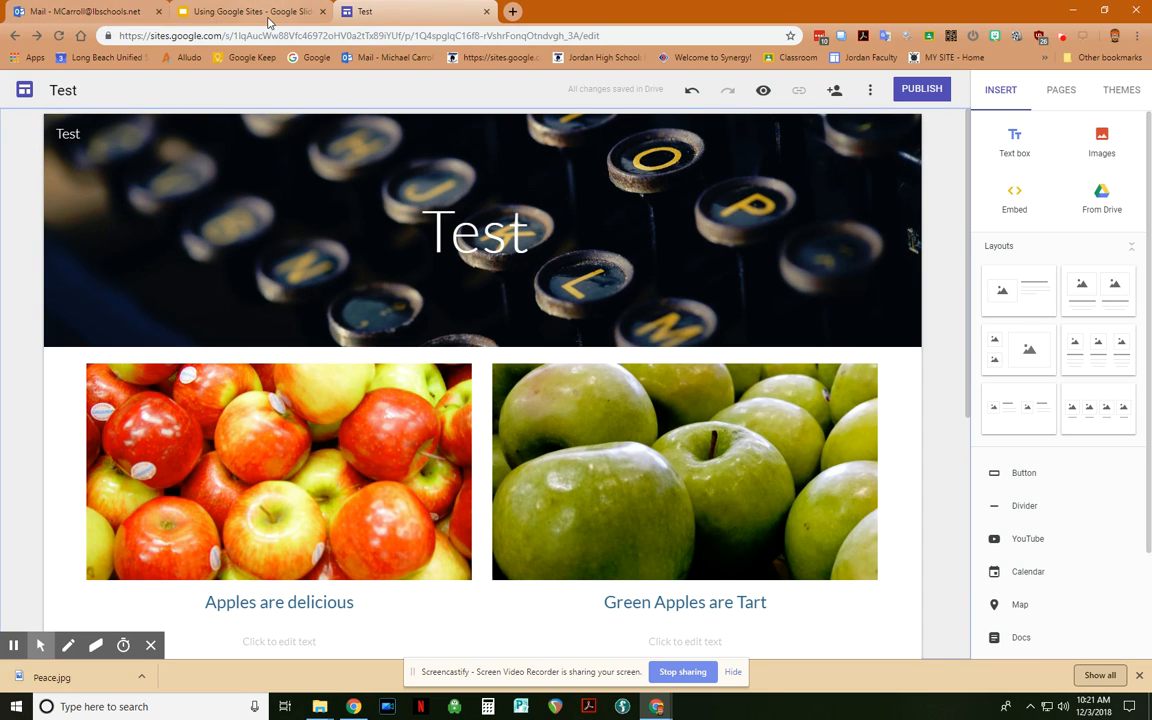
pyautogui.click(758, 170)
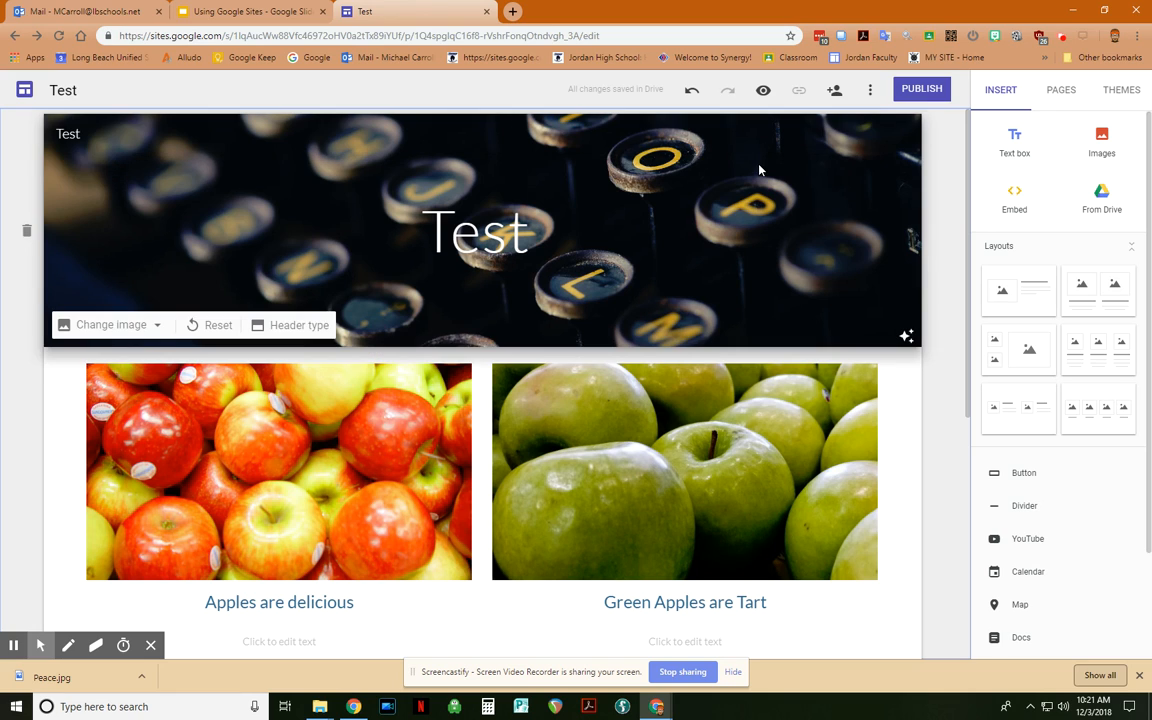